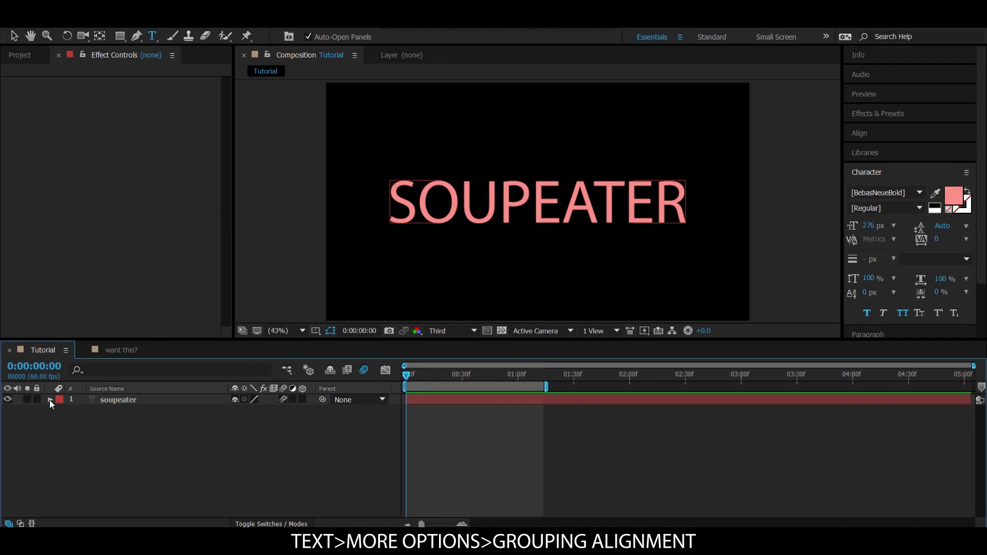
# Set the SOUPEATER layer's Grouping Alignment to 0.0, -88.0% under Text More Options
pyautogui.click(50, 399)
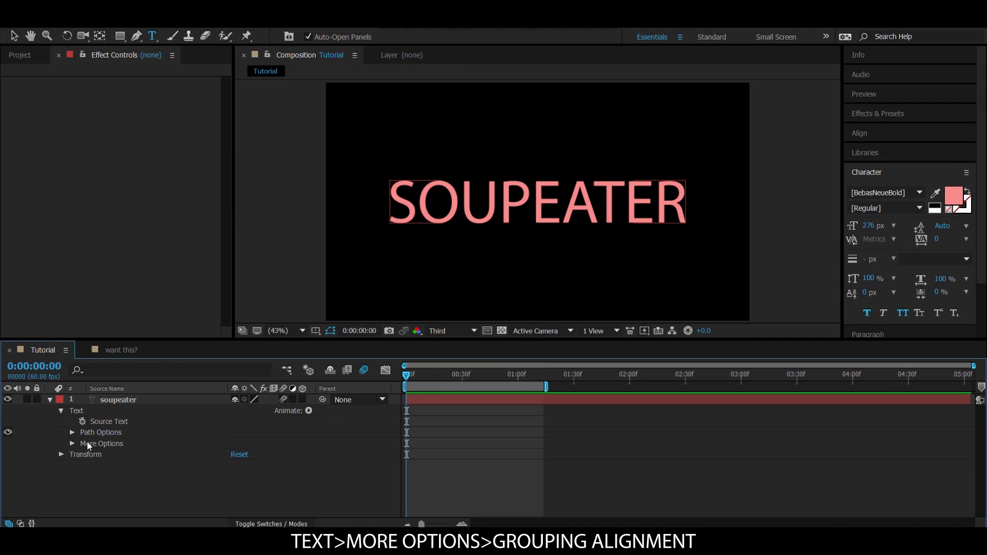
pyautogui.click(71, 443)
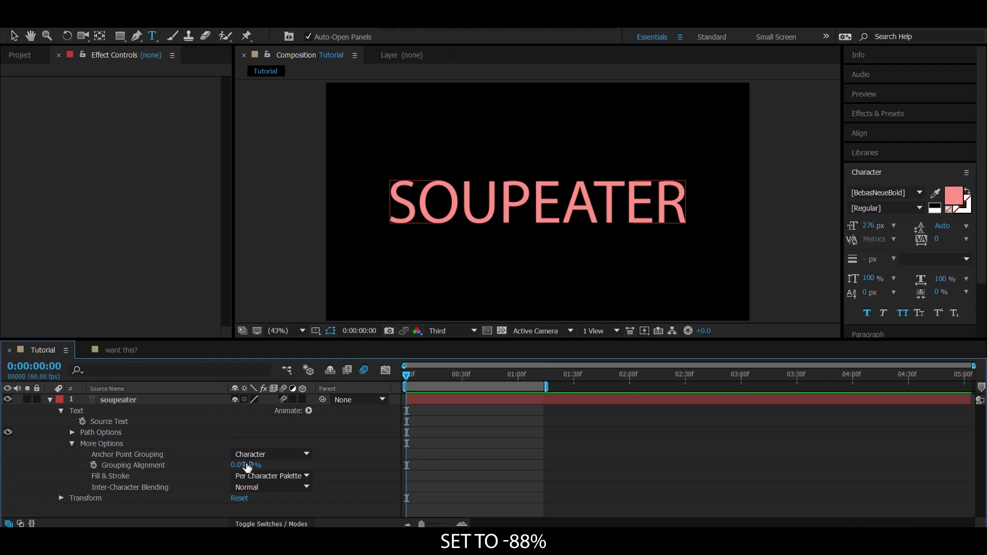
pyautogui.write('88')
pyautogui.press('Return')
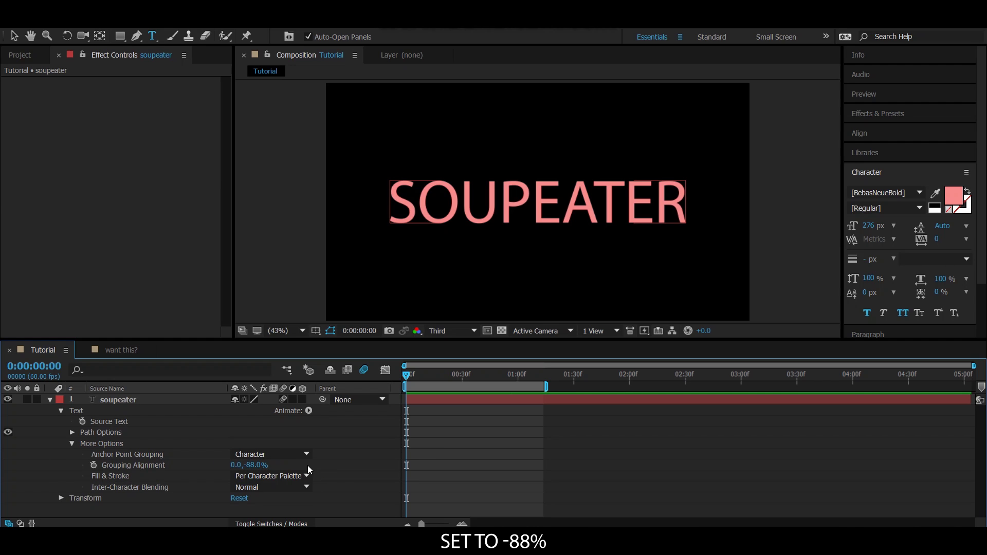
# Add a Scale animator to the text, then add Rotation and Tracking properties
pyautogui.click(71, 444)
pyautogui.click(308, 410)
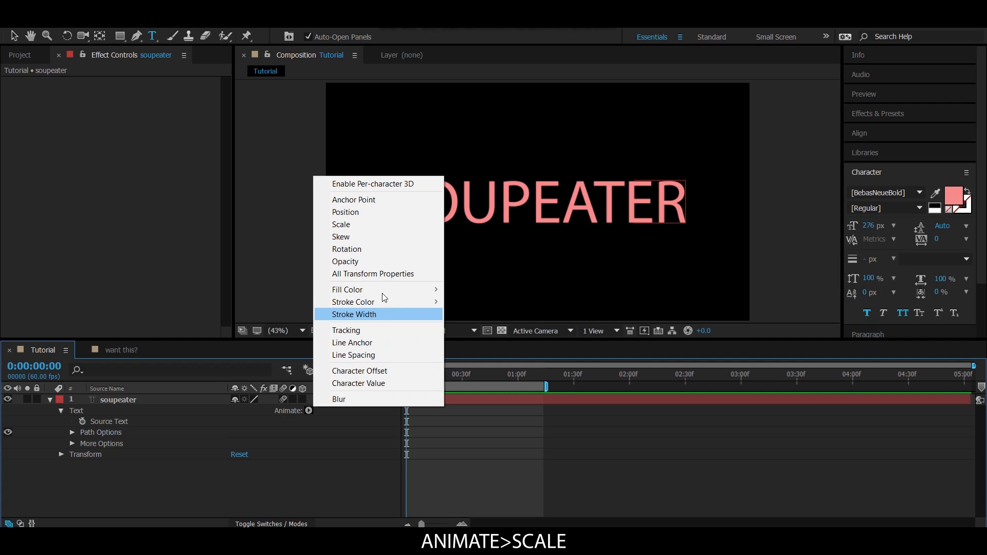
pyautogui.click(354, 225)
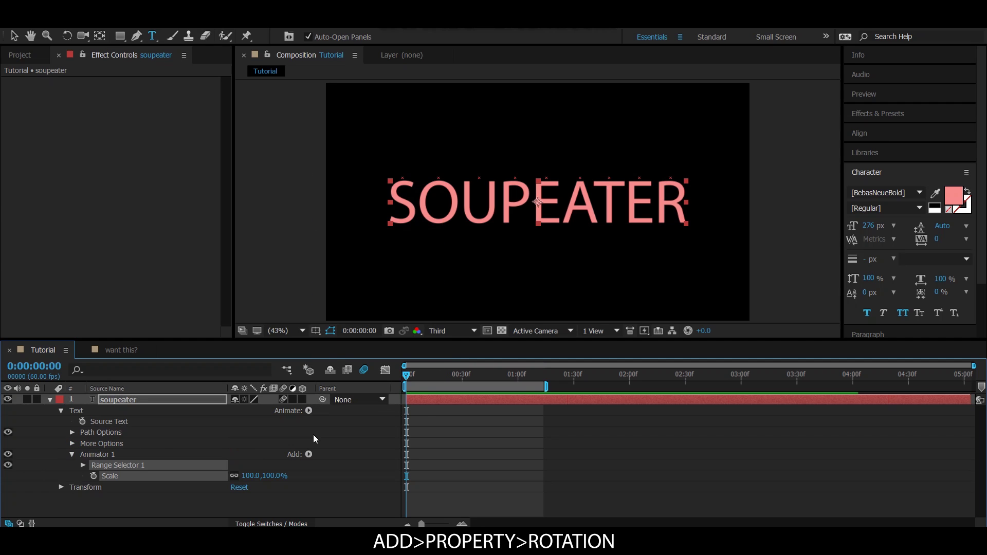
pyautogui.click(308, 453)
pyautogui.moveTo(337, 458)
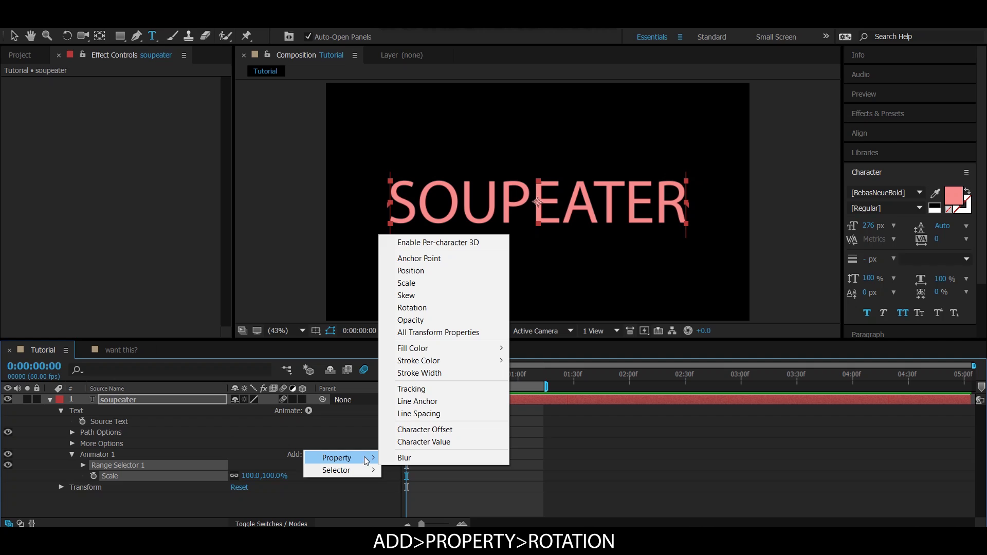
pyautogui.click(427, 307)
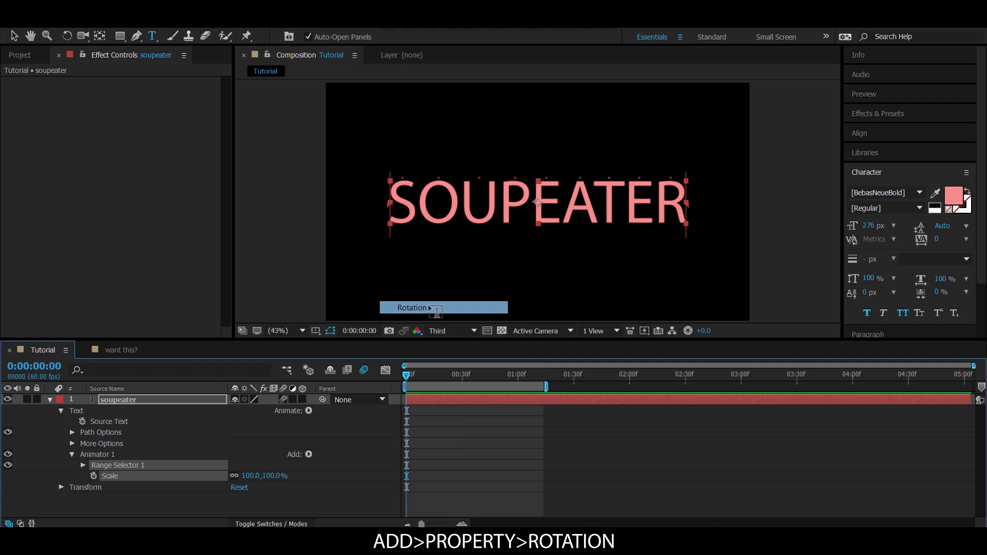
pyautogui.click(309, 455)
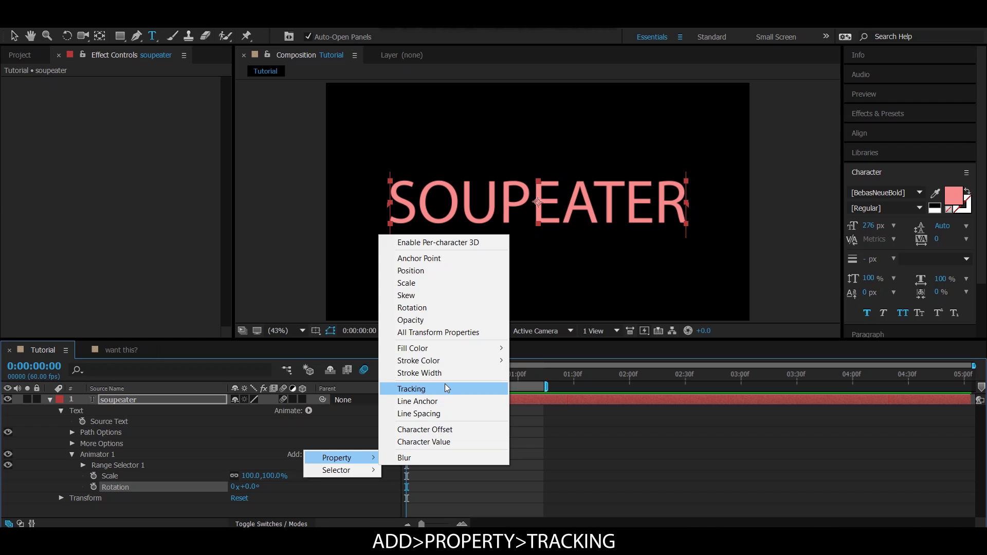
pyautogui.click(445, 388)
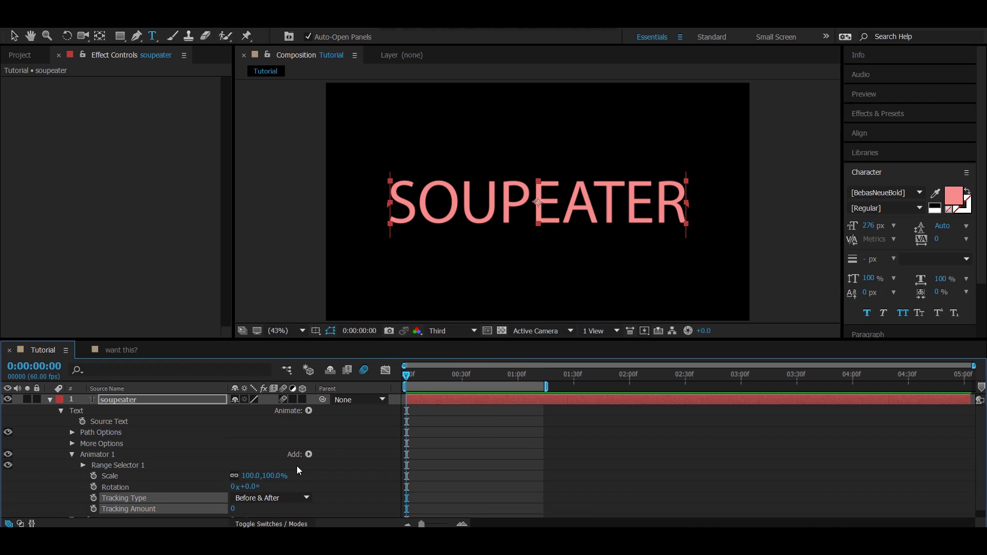
# Add an Expression Selector to Animator 1 and delete Range Selector 1
pyautogui.click(306, 456)
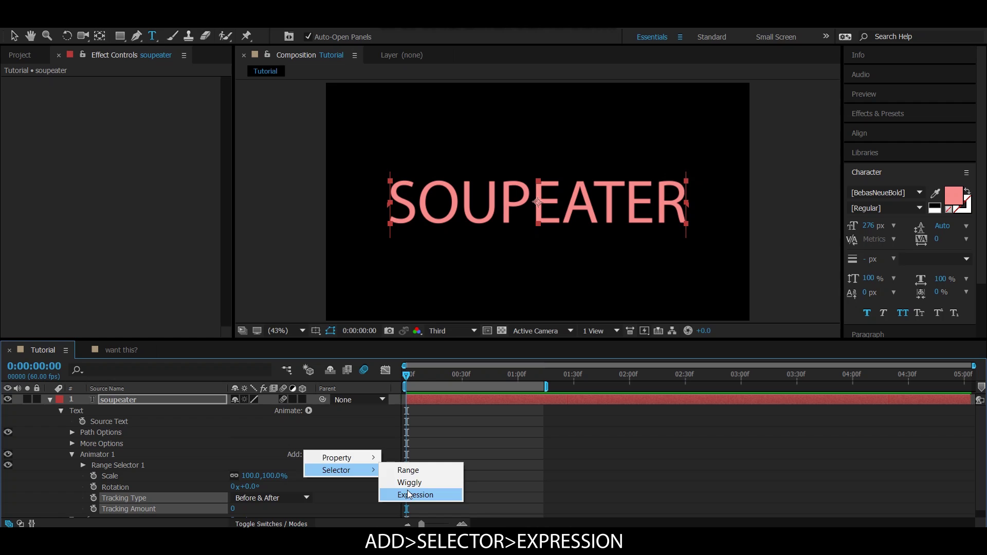
pyautogui.moveTo(337, 469)
pyautogui.click(403, 495)
pyautogui.click(119, 466)
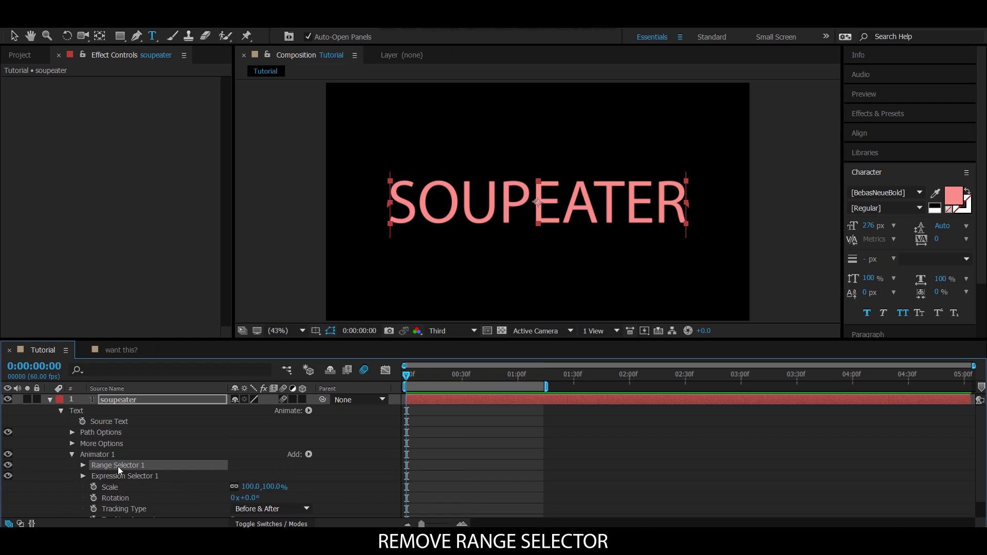
pyautogui.press('Delete')
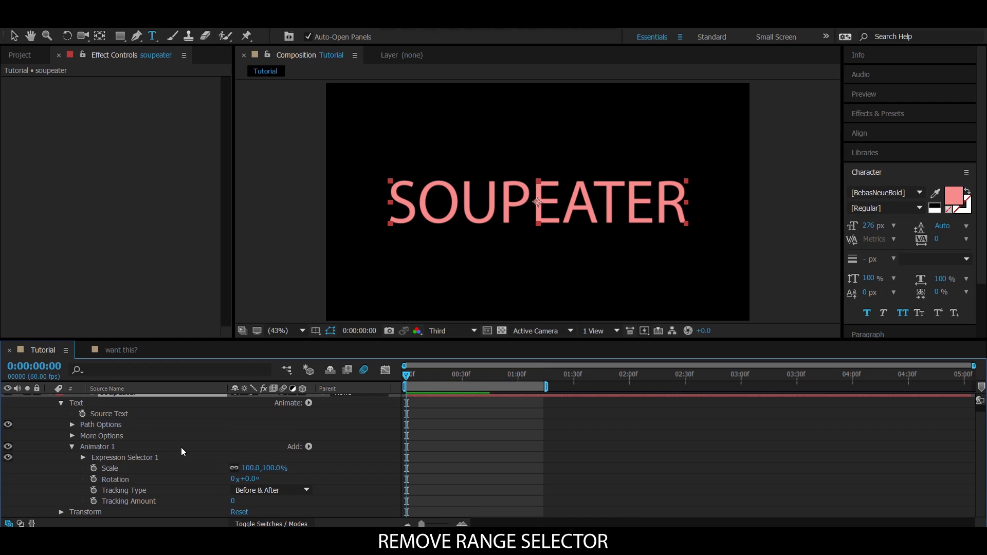
# Set the animator's Scale to 0%, Rotation to -61° and Tracking Amount to 88
pyautogui.click(274, 467)
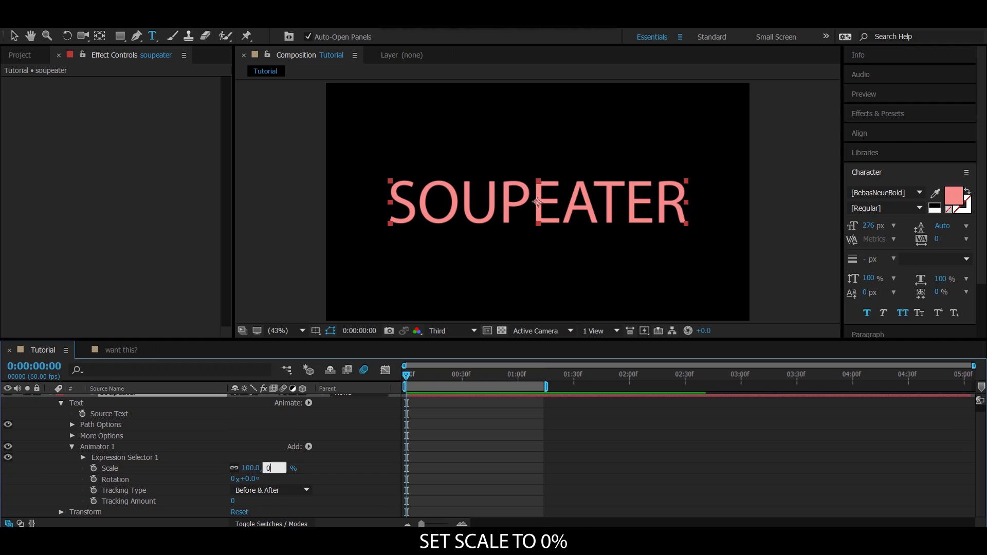
pyautogui.write('0')
pyautogui.press('Return')
pyautogui.click(254, 478)
pyautogui.write('-61')
pyautogui.press('Return')
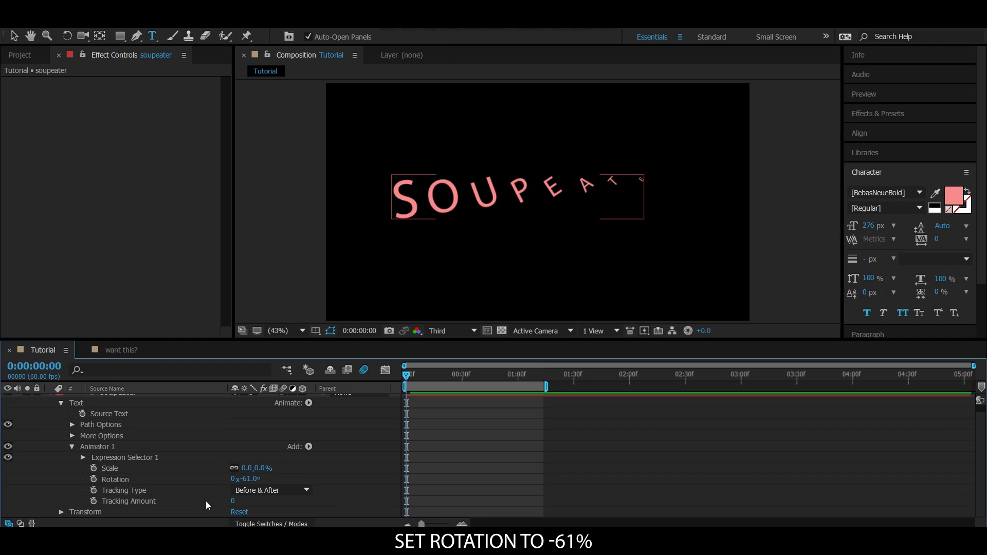
pyautogui.click(233, 503)
pyautogui.write('88')
pyautogui.press('Return')
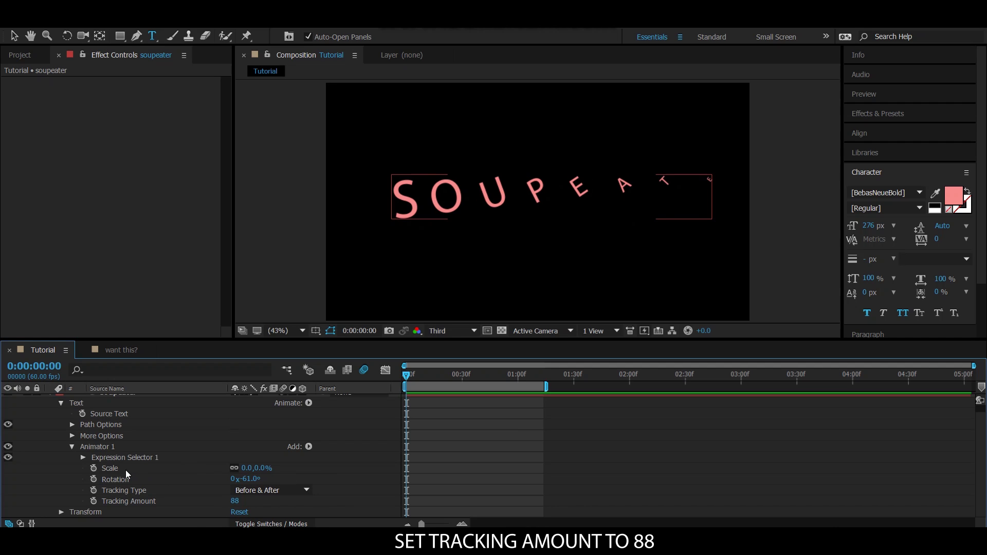
# Replace Expression Selector 1's Amount expression with the pasted bounce expression
pyautogui.click(82, 458)
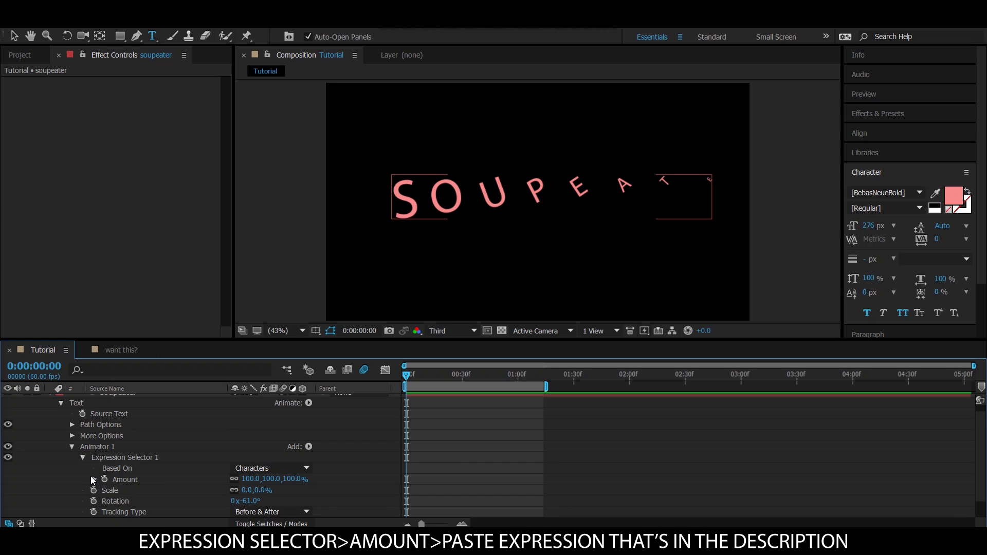
pyautogui.click(91, 478)
pyautogui.scroll(-2, 172, 478)
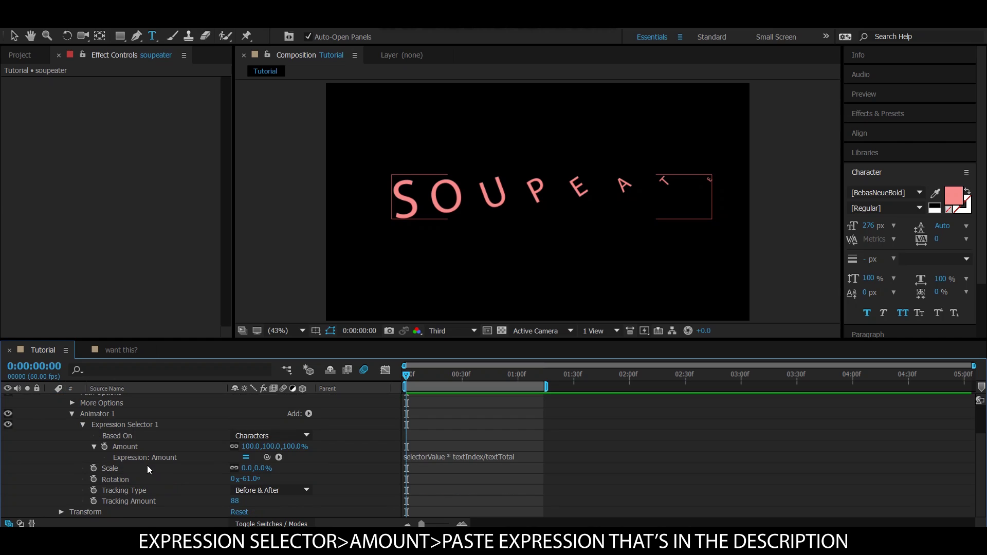
pyautogui.click(417, 457)
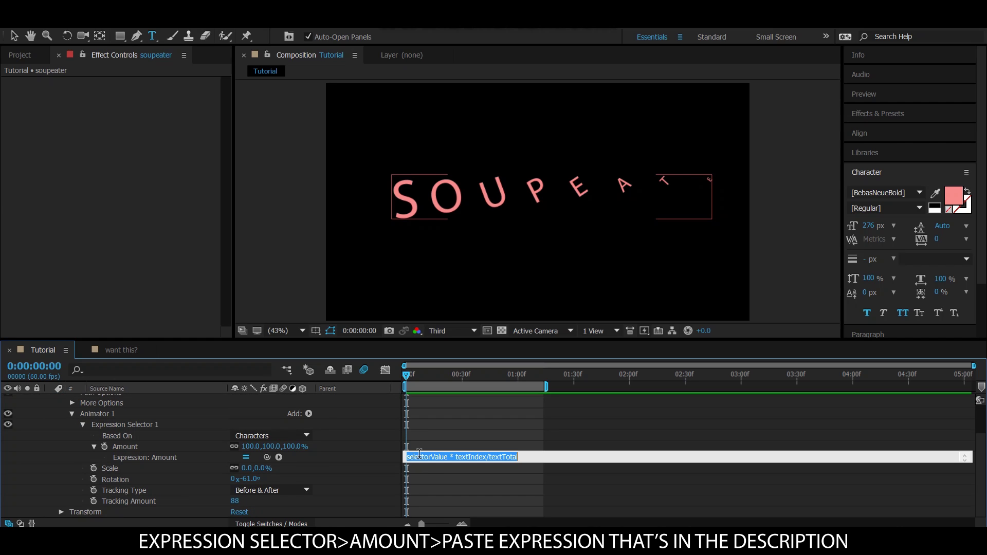
pyautogui.hotkey('ctrl', 'v')
pyautogui.click(443, 447)
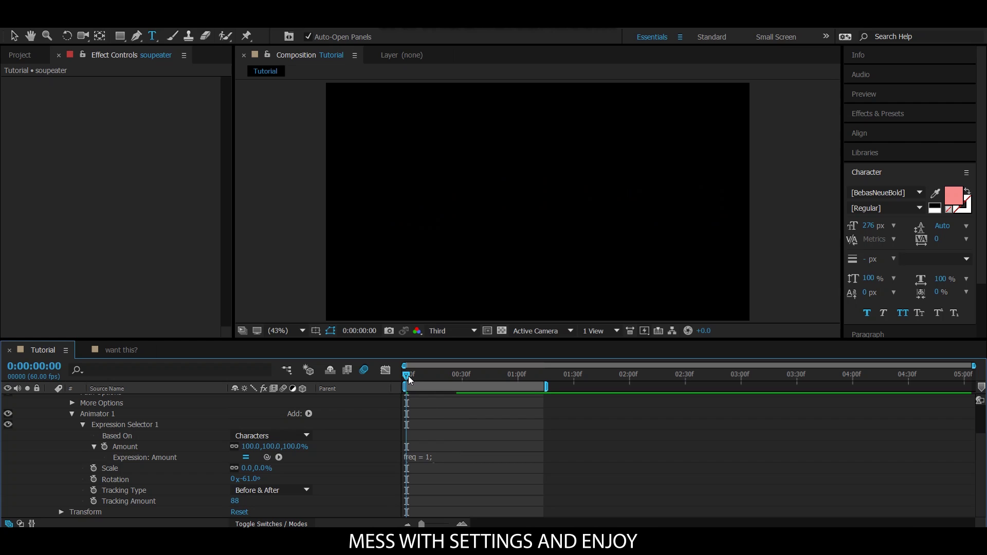
# Play a preview to watch the SOUPEATER letters animate in one by one
pyautogui.press('space')
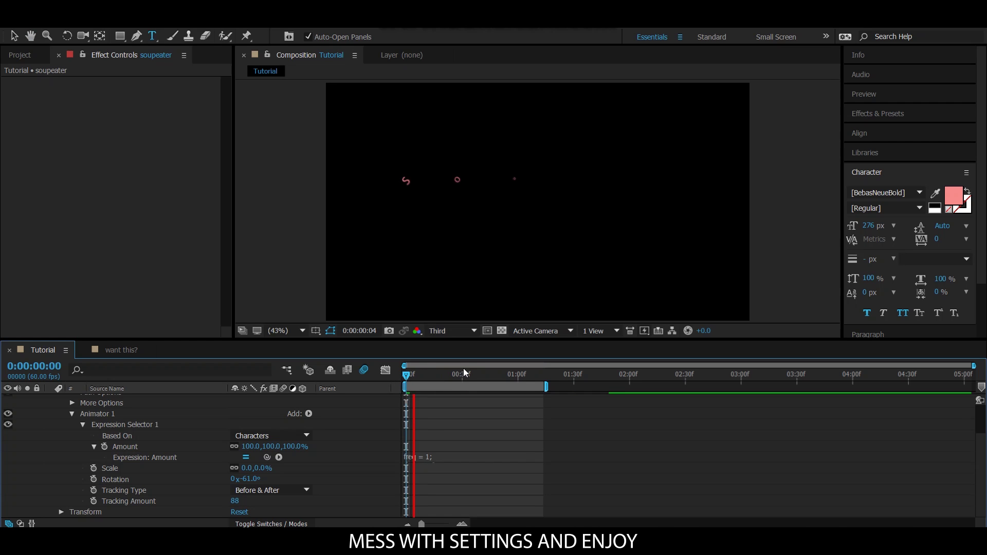